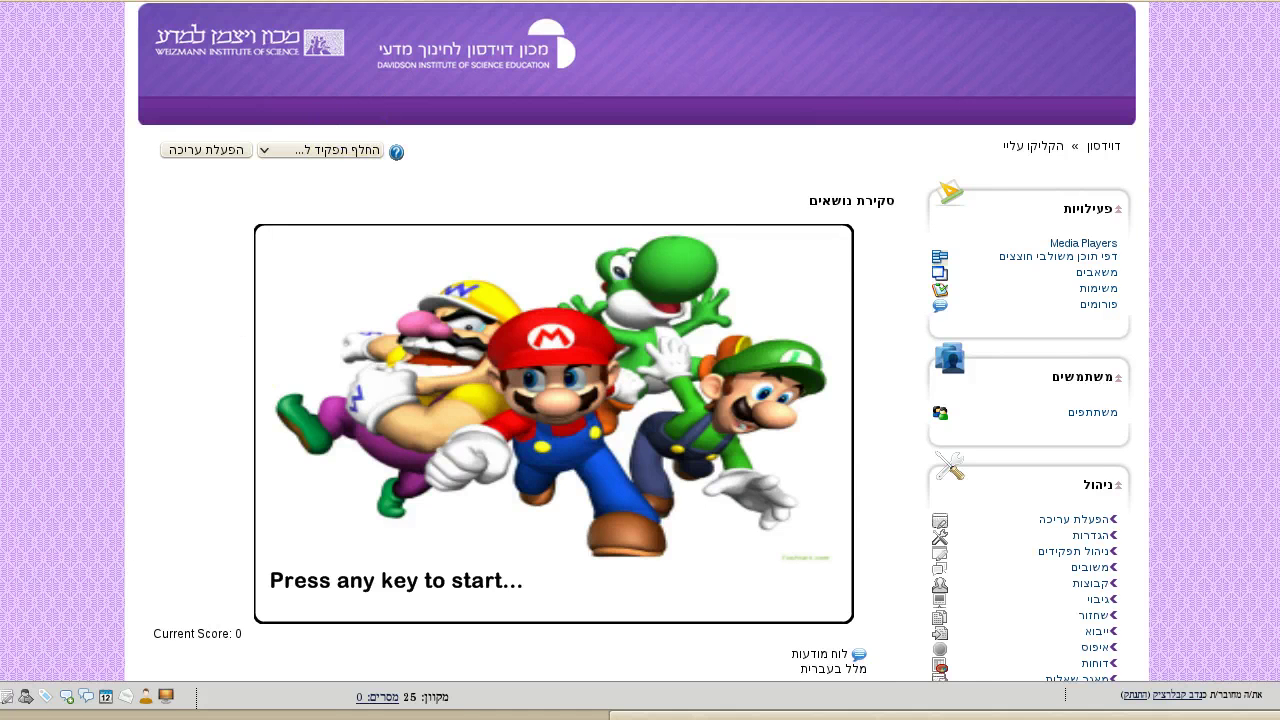
- Scroll through the Hubfolio canvas game tutorial list and its demo screenshot
scroll(450, 525, down, 3)
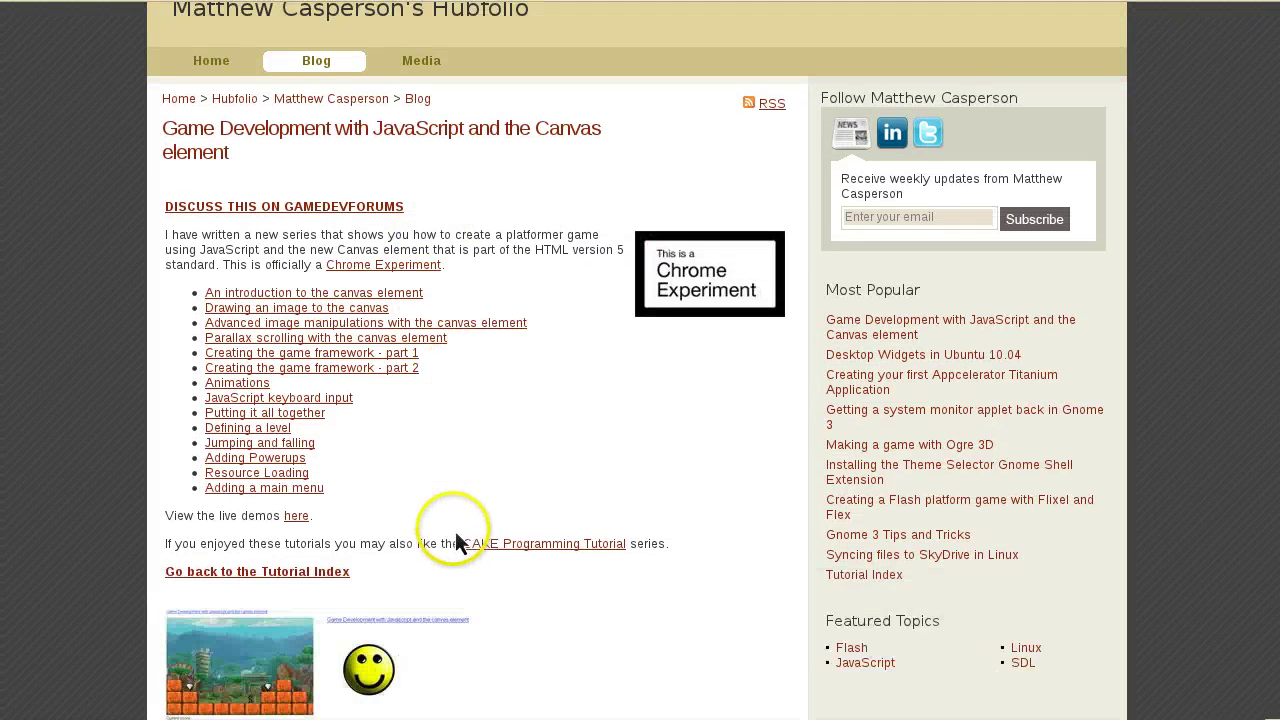
scroll(376, 590, down, 4)
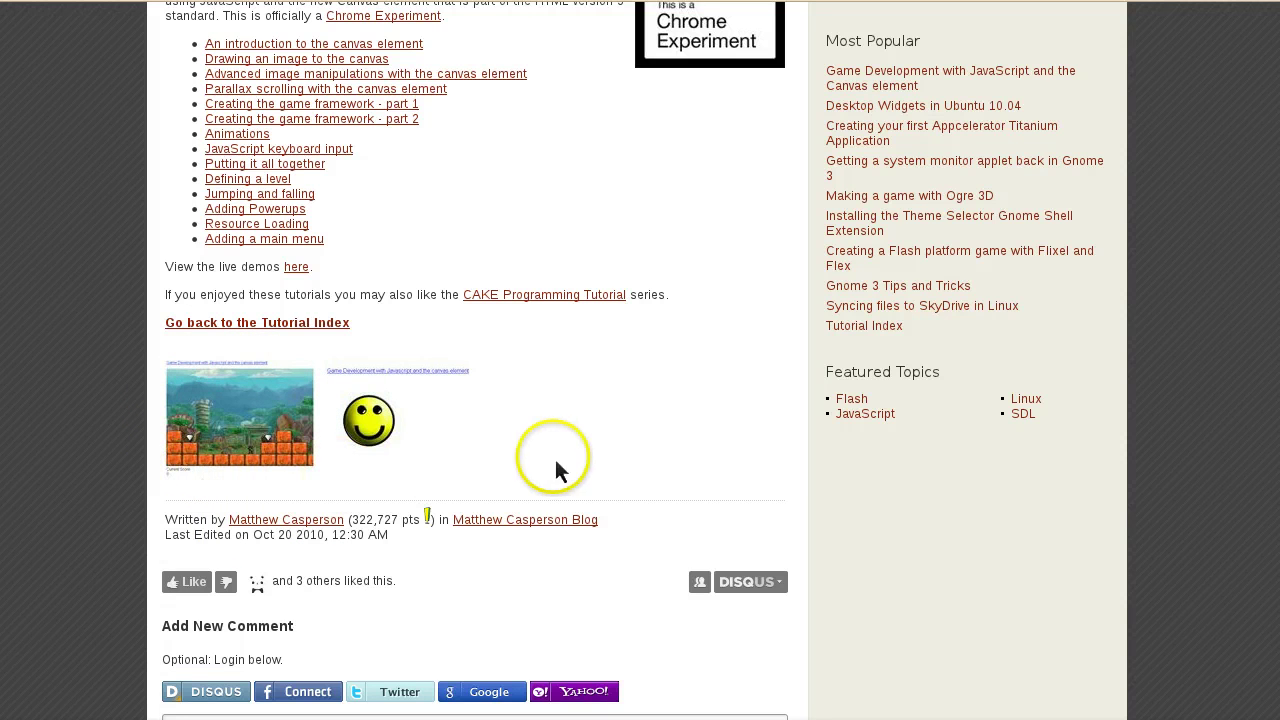
scroll(575, 433, up, 5)
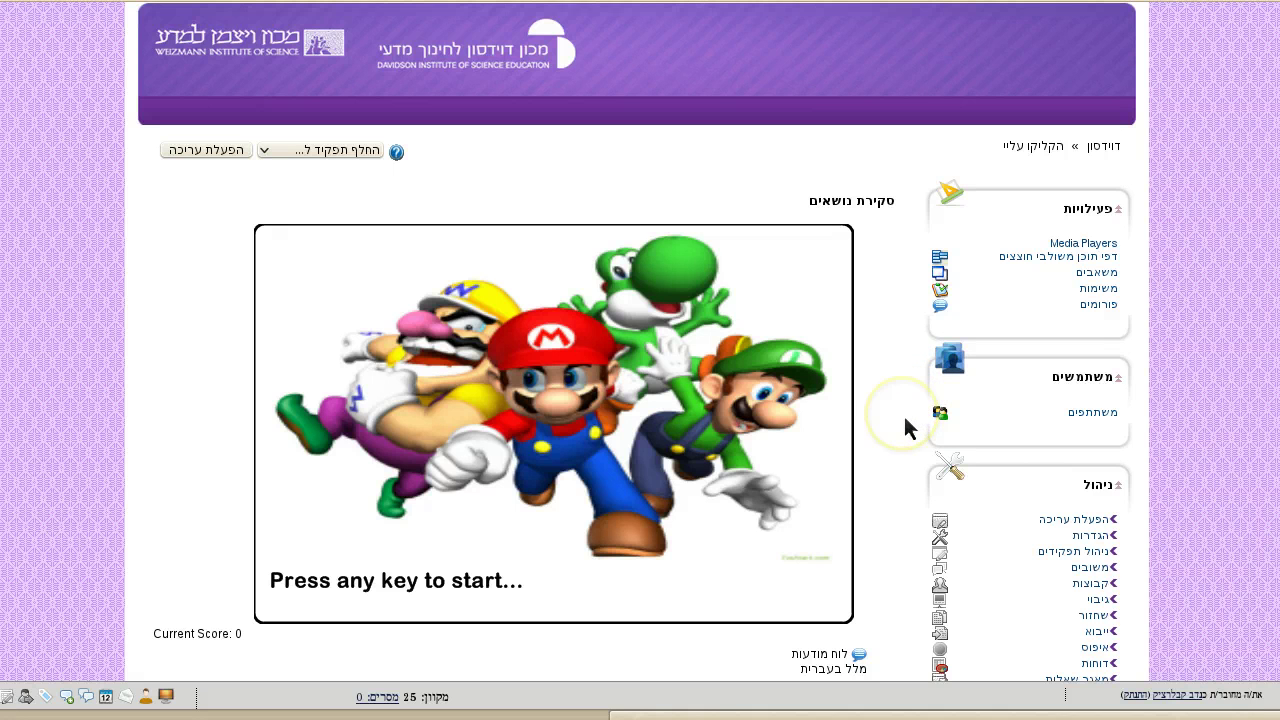
scroll(903, 420, down, 3)
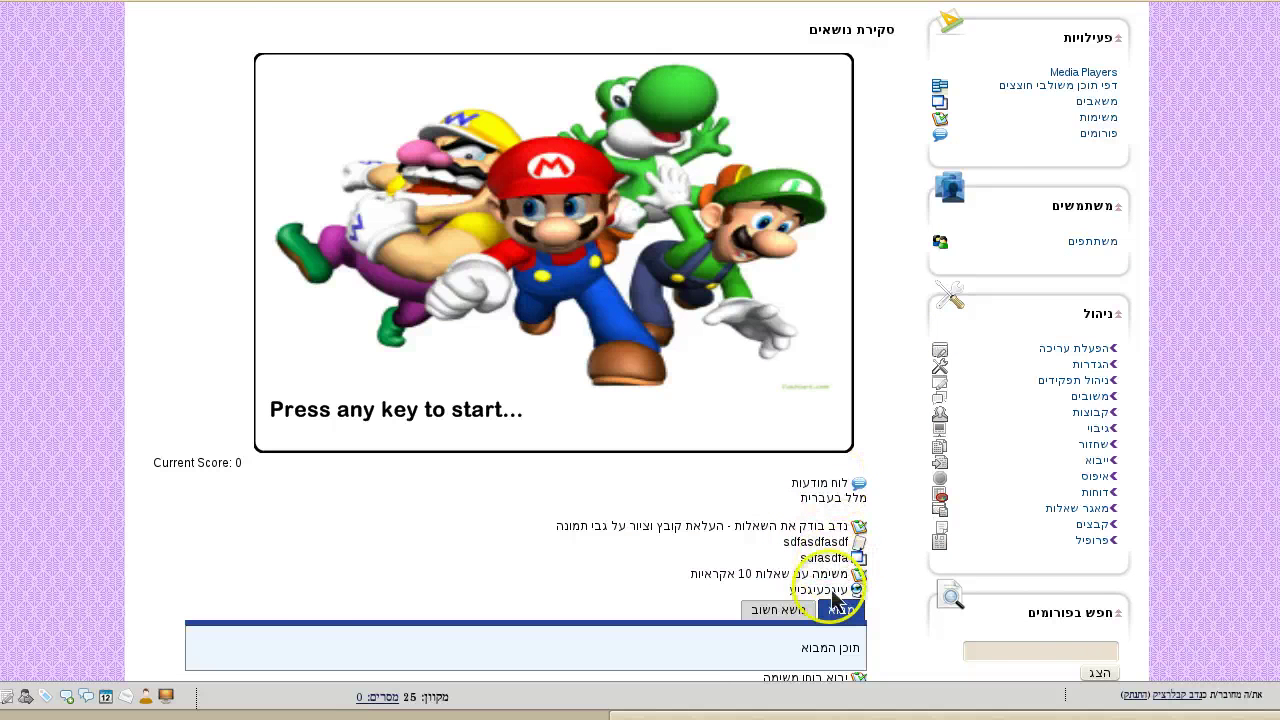
scroll(893, 568, down, 3)
scroll(893, 568, down, 3)
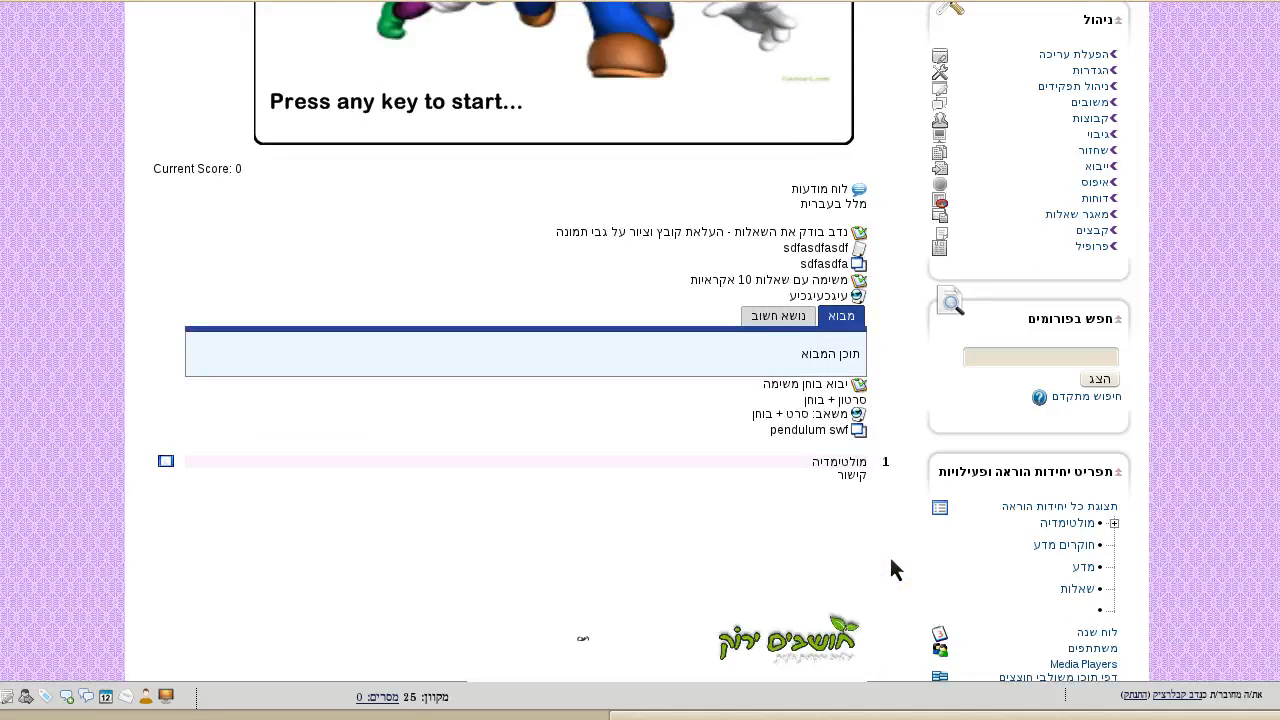
scroll(893, 568, down, 3)
scroll(893, 558, down, 1)
scroll(893, 540, up, 3)
scroll(894, 465, up, 9)
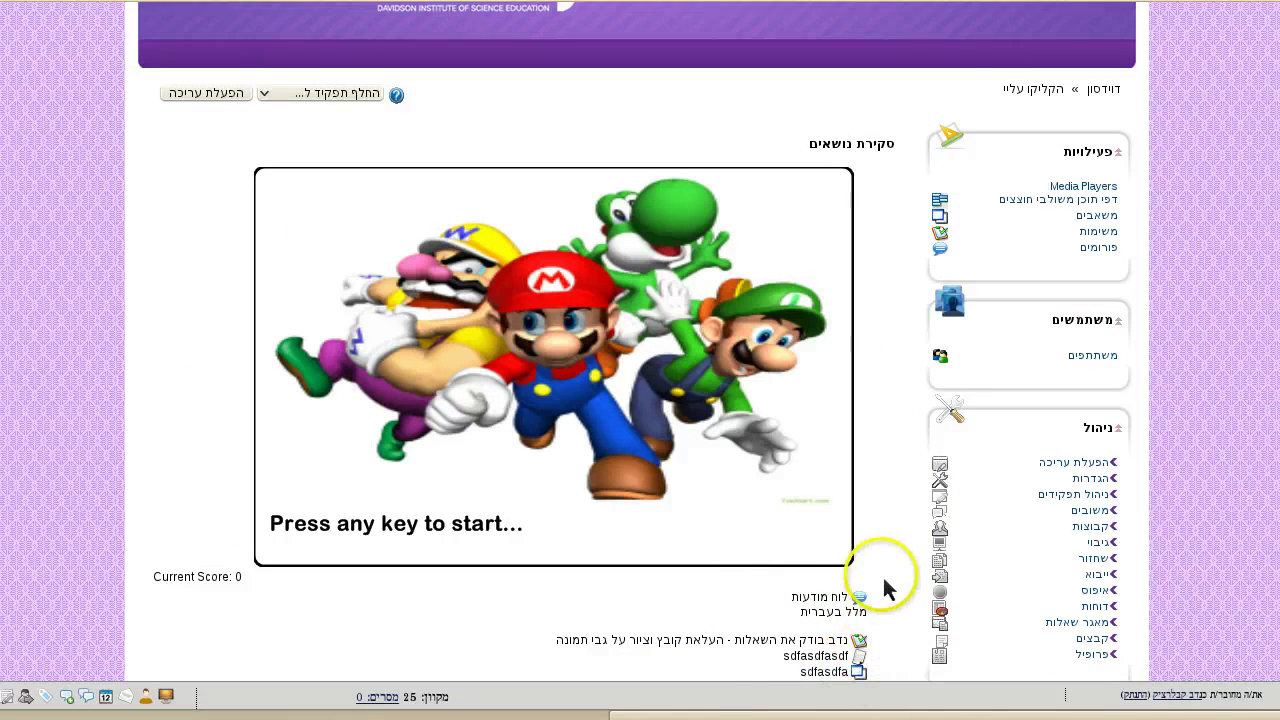
- Switch the course role to Student and scroll to review the student view
click(338, 97)
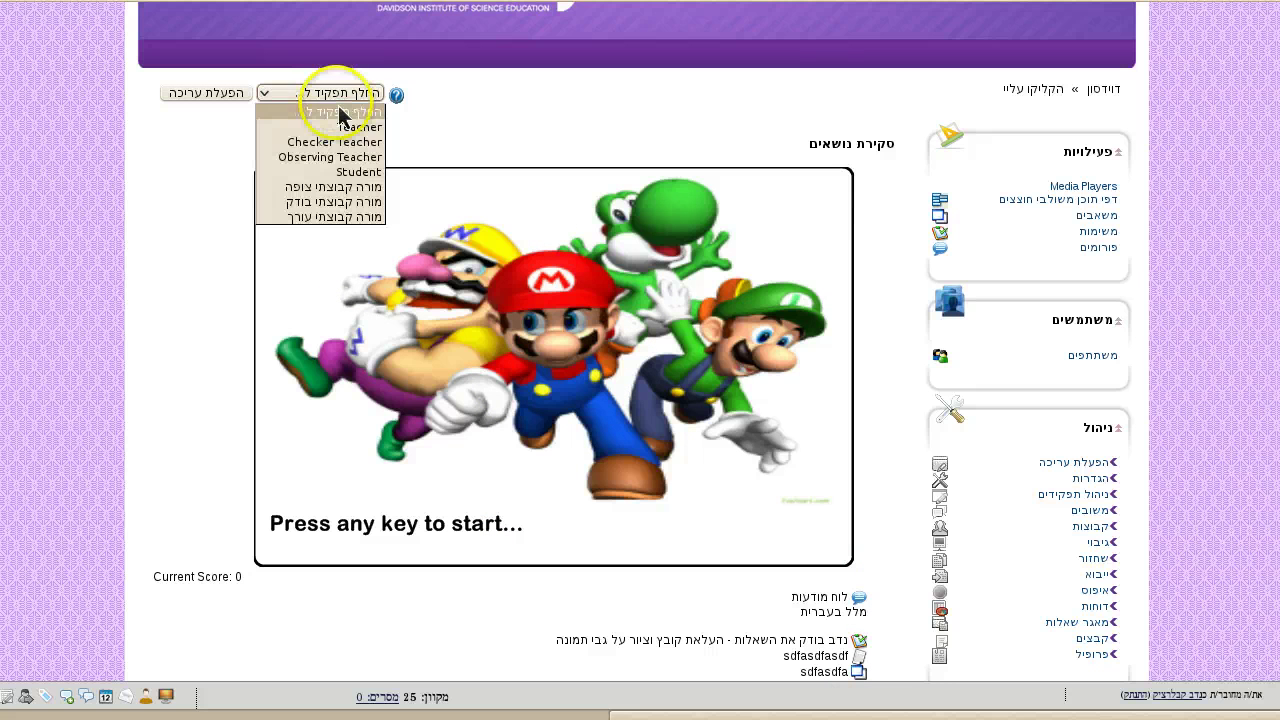
click(345, 175)
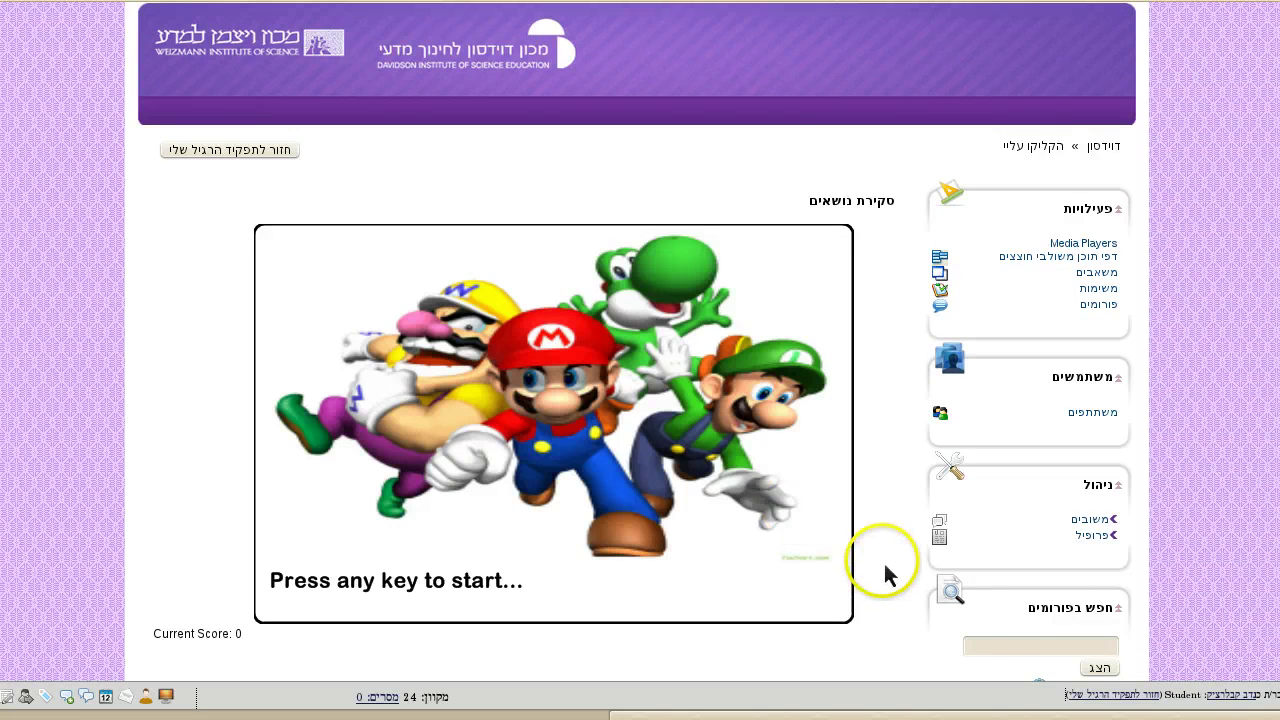
scroll(880, 572, down, 4)
scroll(875, 570, down, 2)
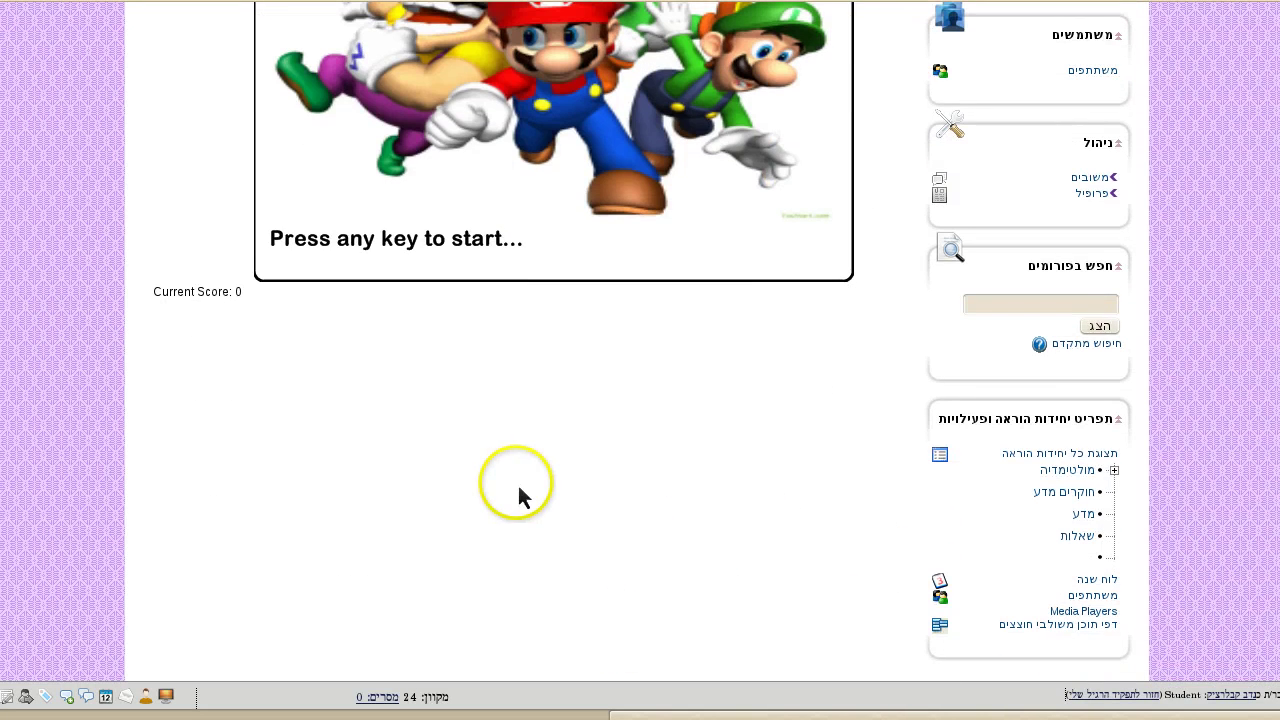
scroll(740, 487, up, 2)
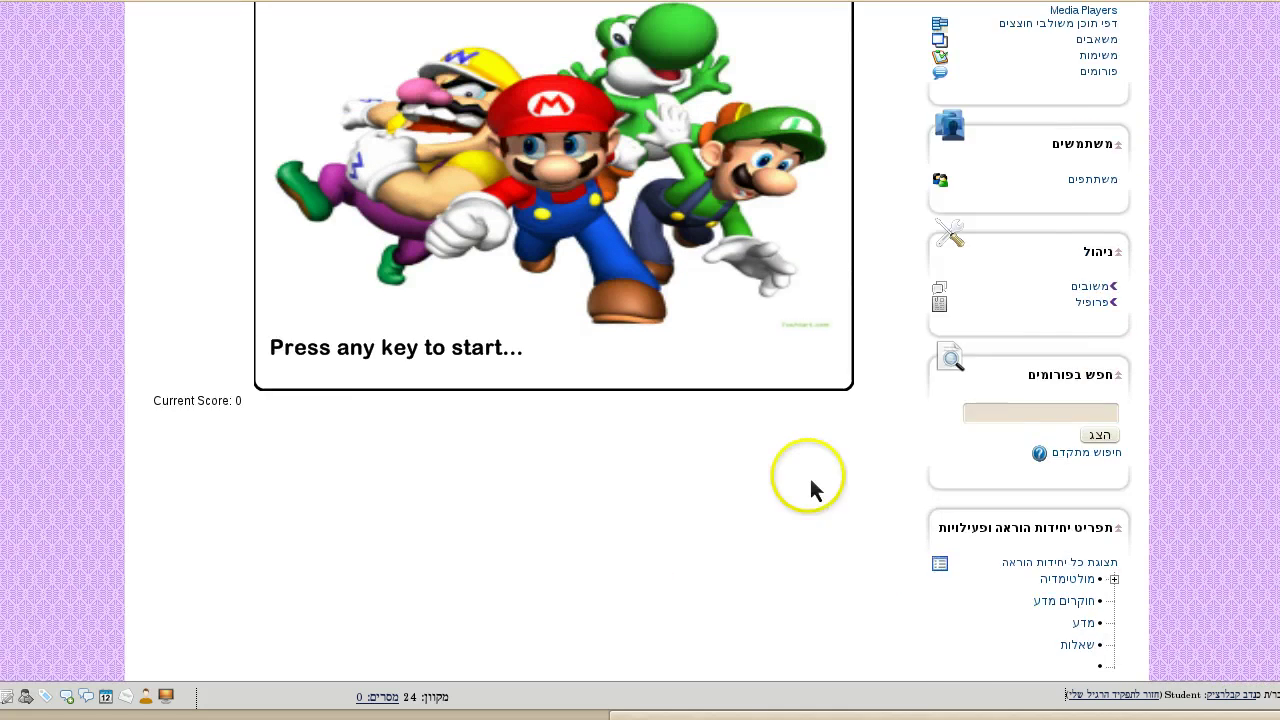
scroll(811, 481, up, 2)
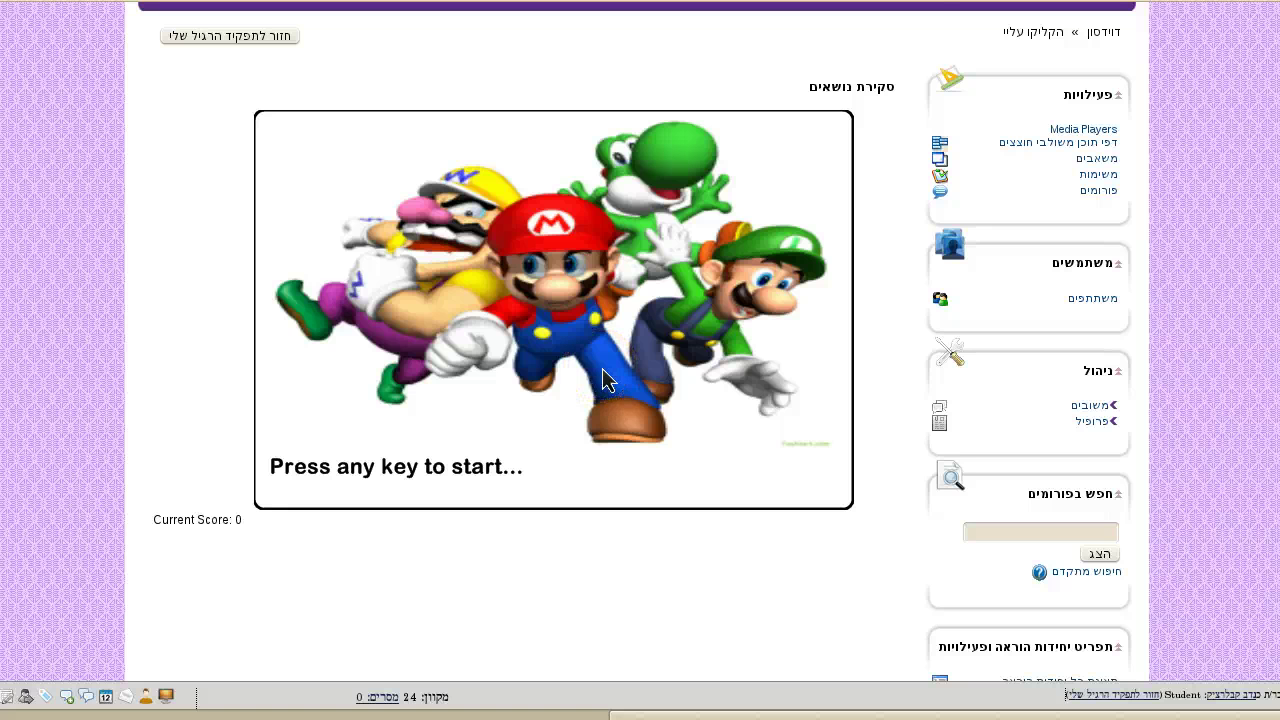
- Start the jungle platformer with Space and reposition the page around the game
key(space)
scroll(601, 365, down, 4)
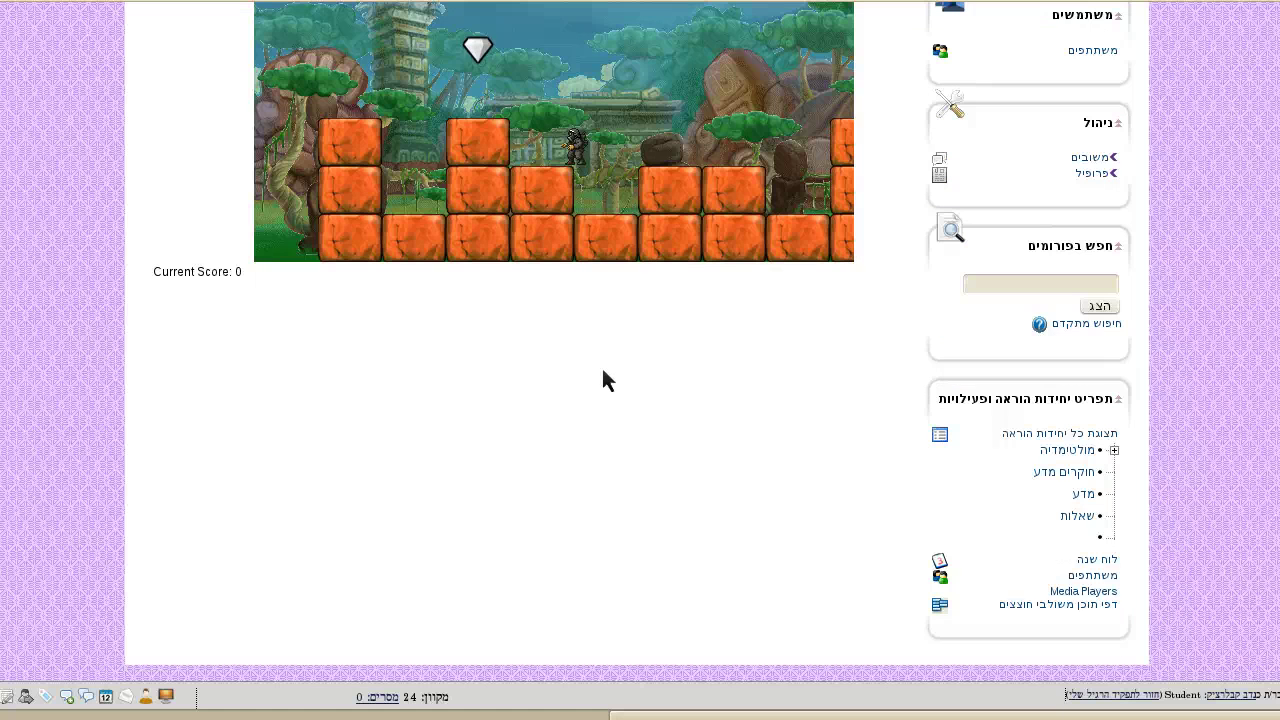
scroll(852, 460, up, 2)
scroll(860, 465, up, 4)
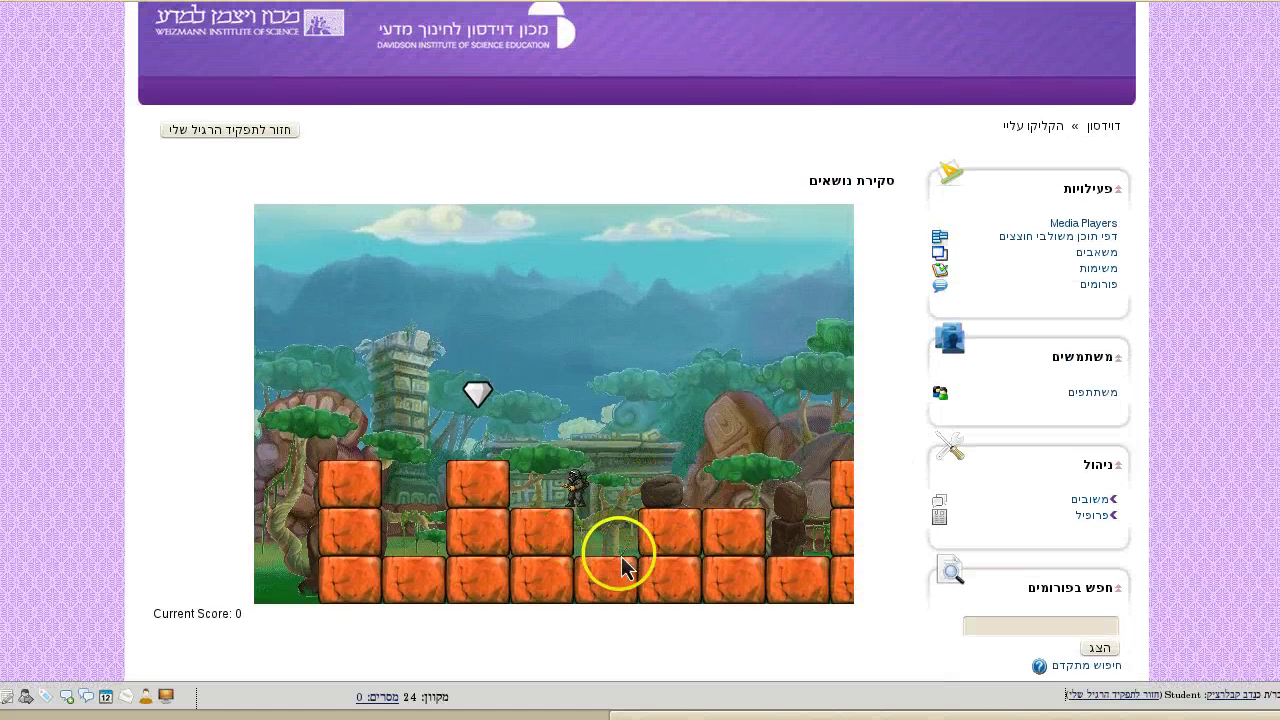
scroll(621, 556, left, 2)
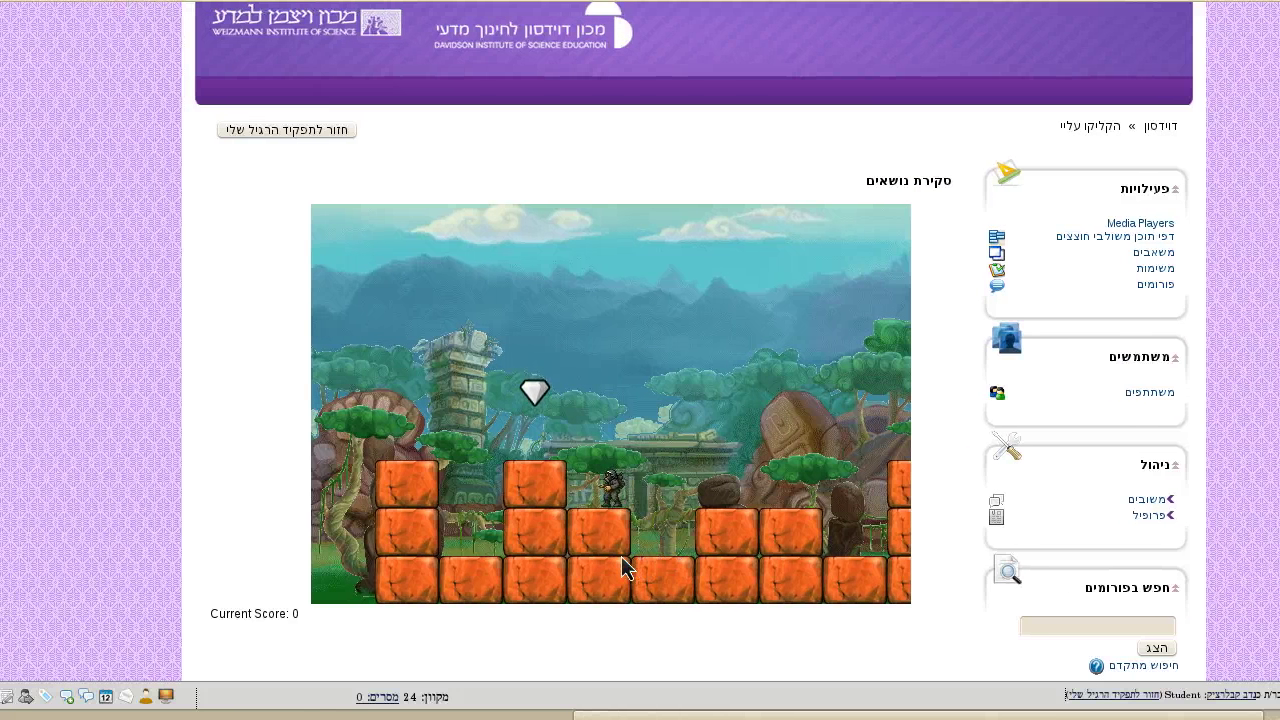
mouse_move(597, 488)
mouse_down()
mouse_move(409, 482)
mouse_move(560, 567)
mouse_move(794, 564)
mouse_up()
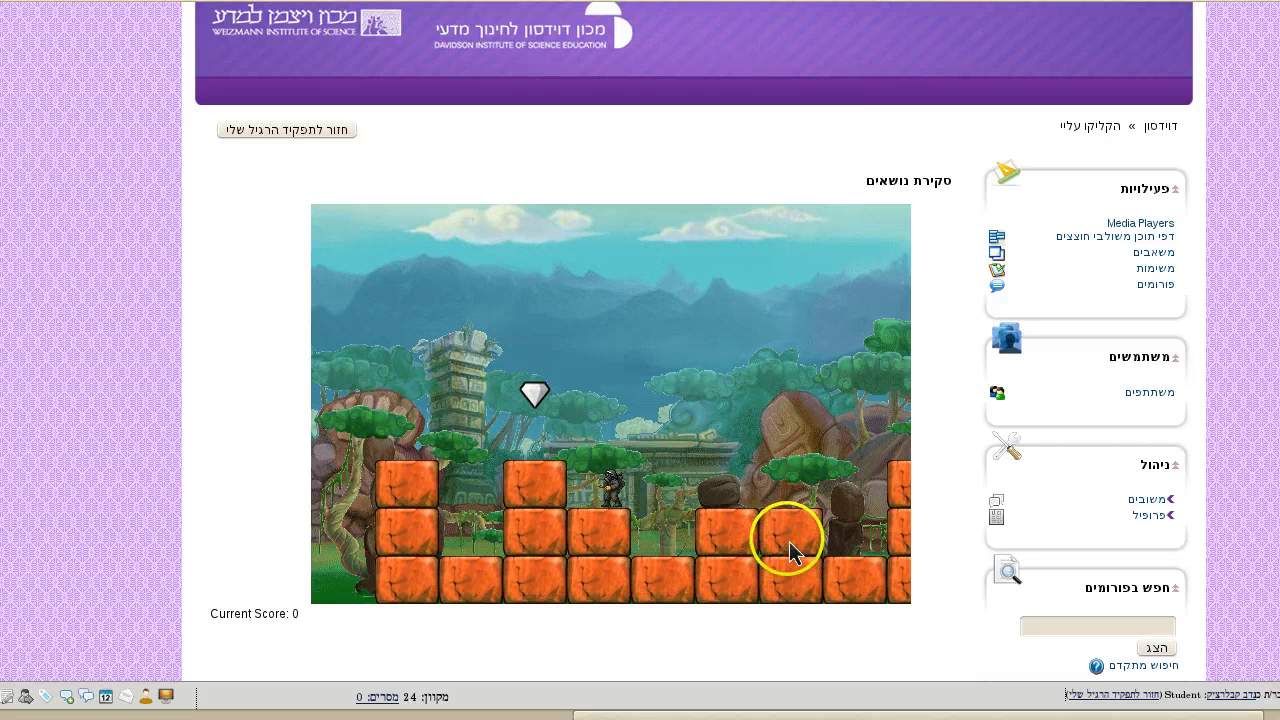
mouse_move(795, 558)
mouse_down()
mouse_move(759, 558)
mouse_move(545, 461)
mouse_up()
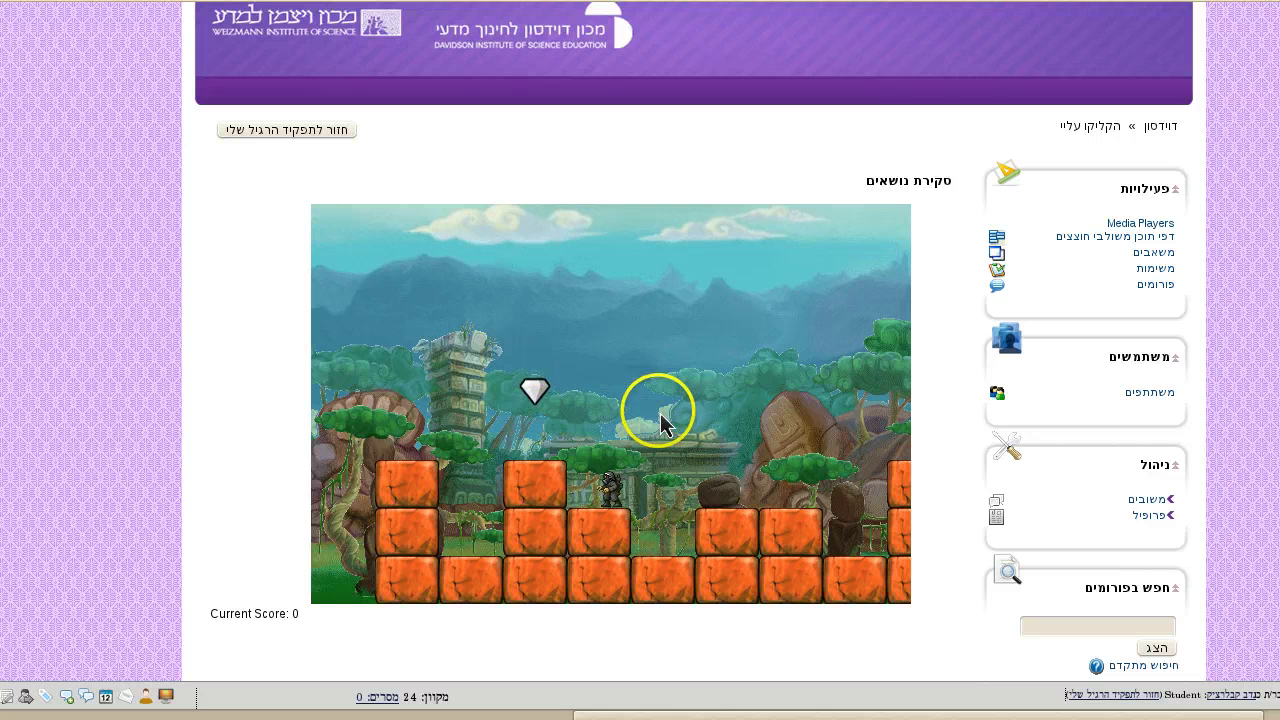
drag(537, 420, 660, 420)
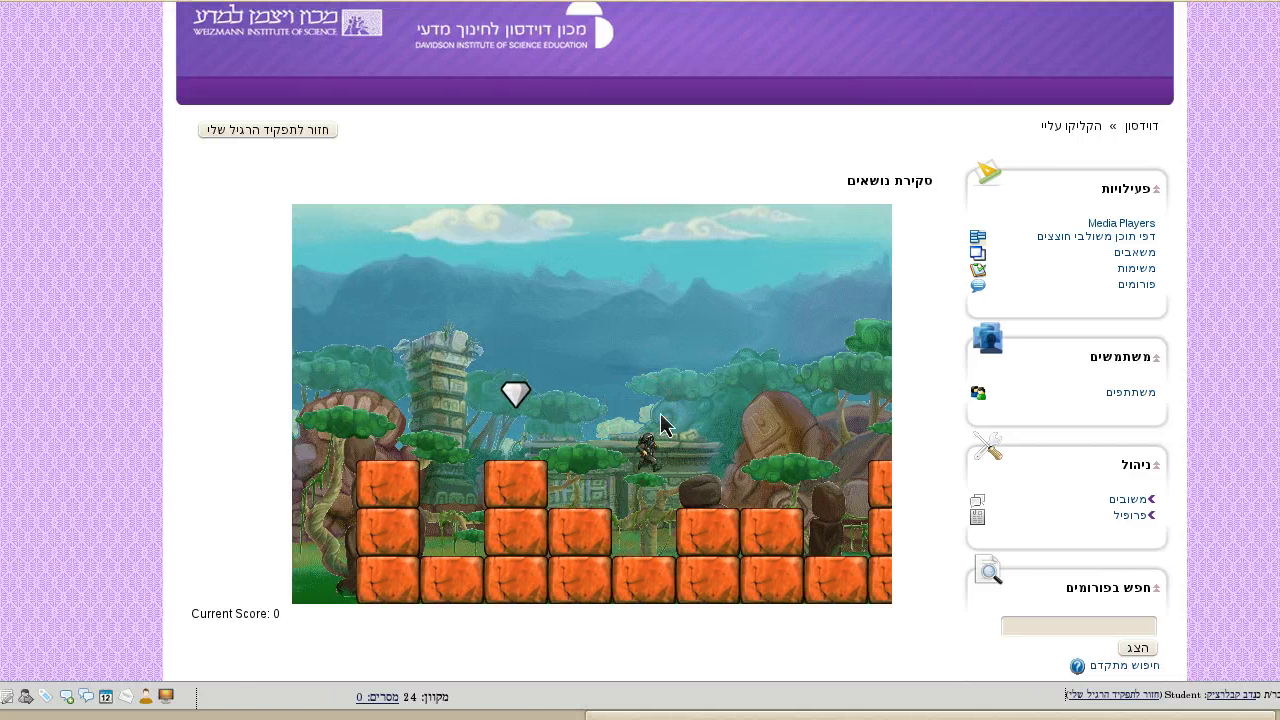
scroll(660, 425, down, 5)
- Run and jump the character right over rocks and blocks to reach a diamond
key(Right)
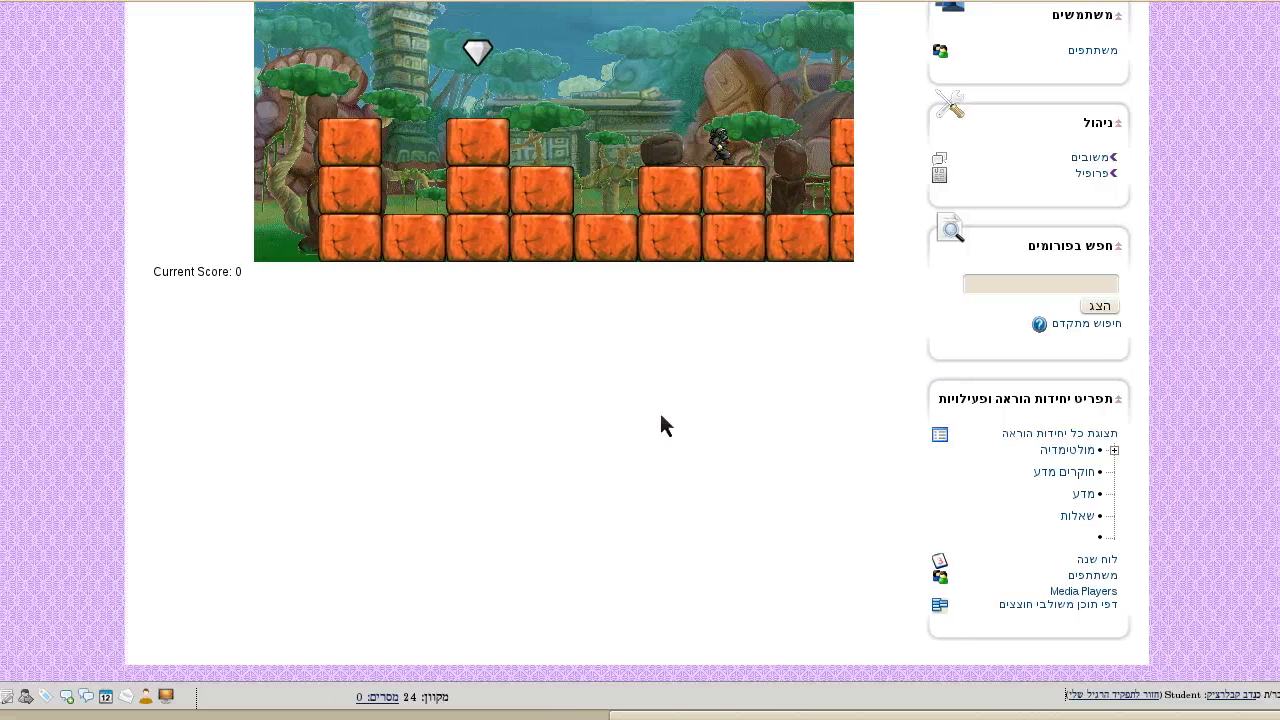
key(Right)
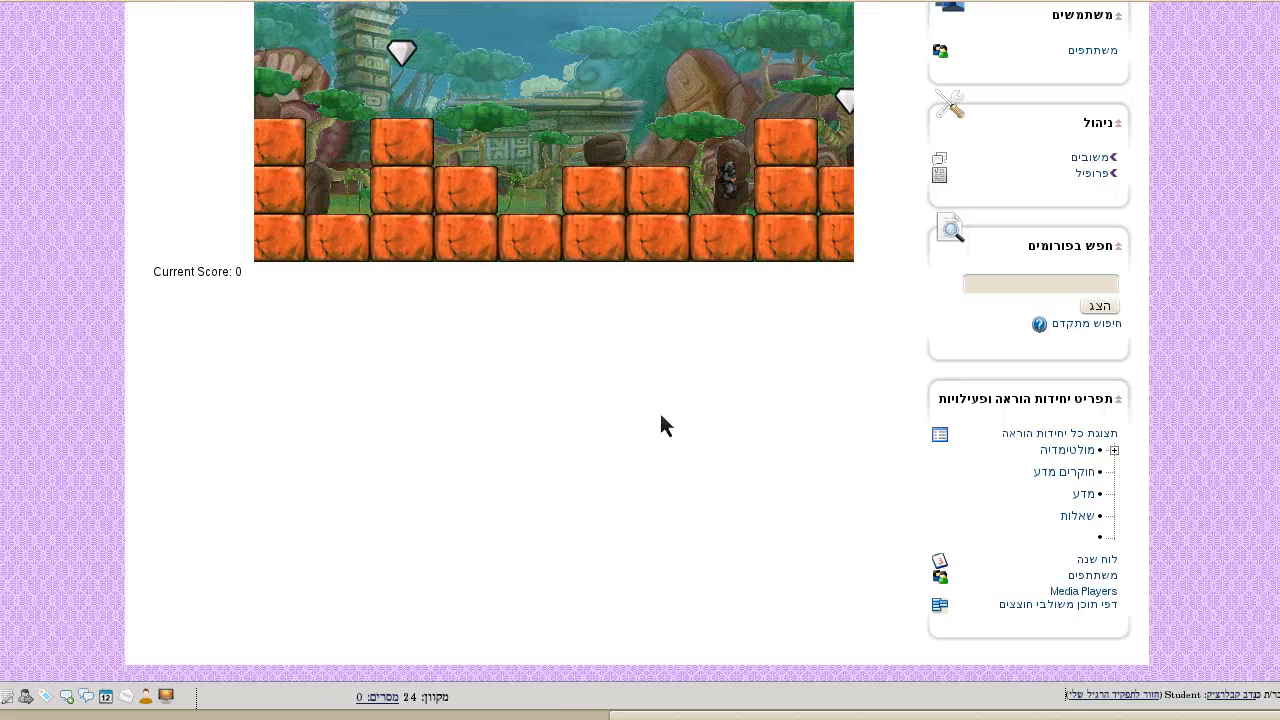
key(Up)
key(Left)
key(Up)
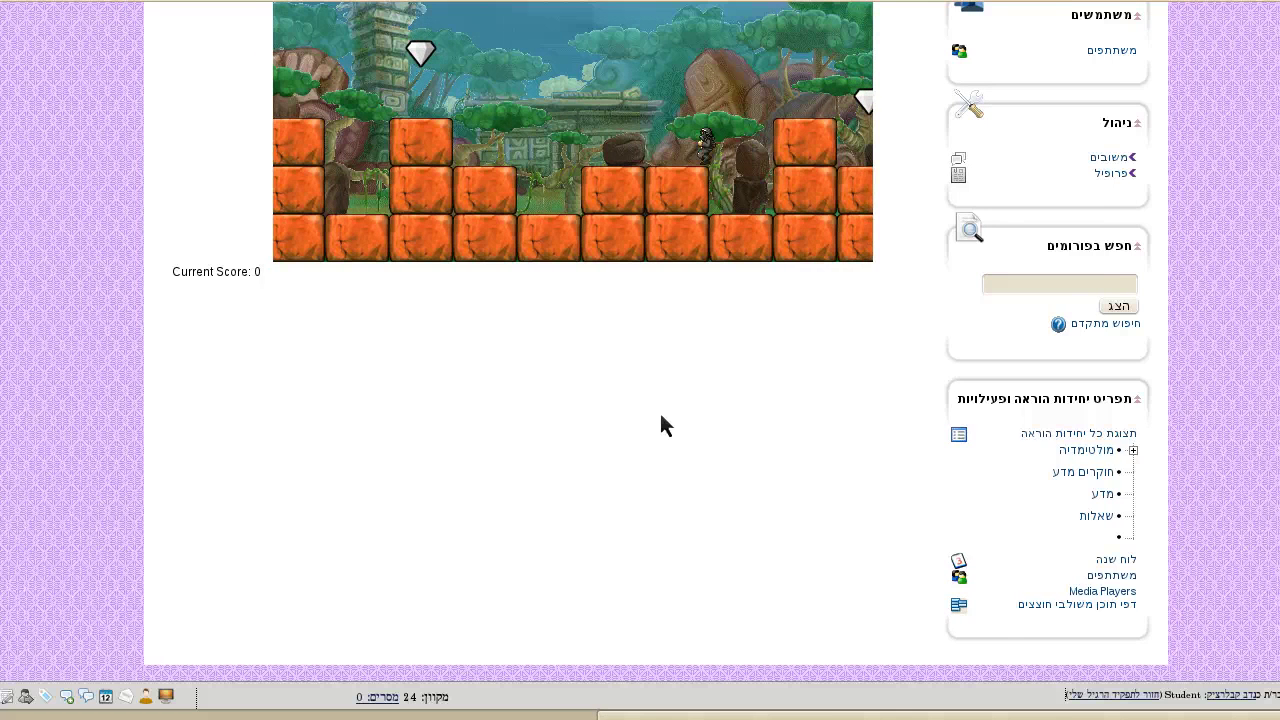
key(Left)
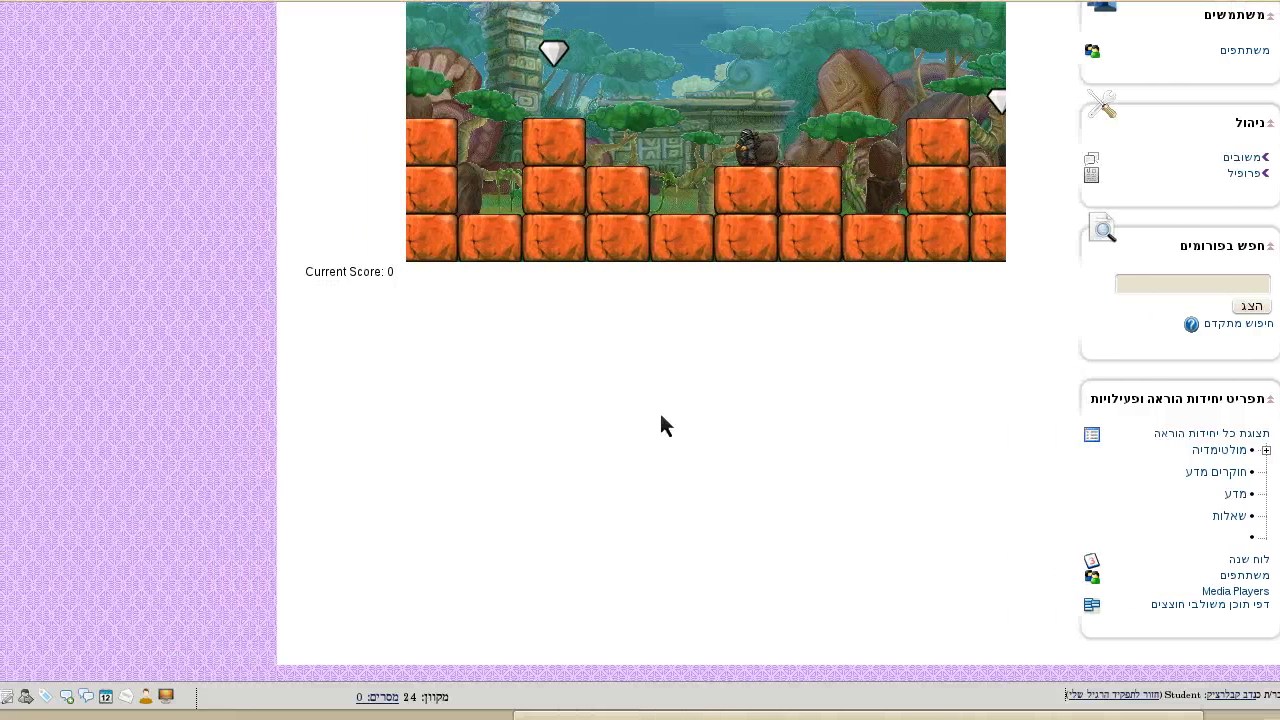
key(Right)
key(Right)
key(Right)
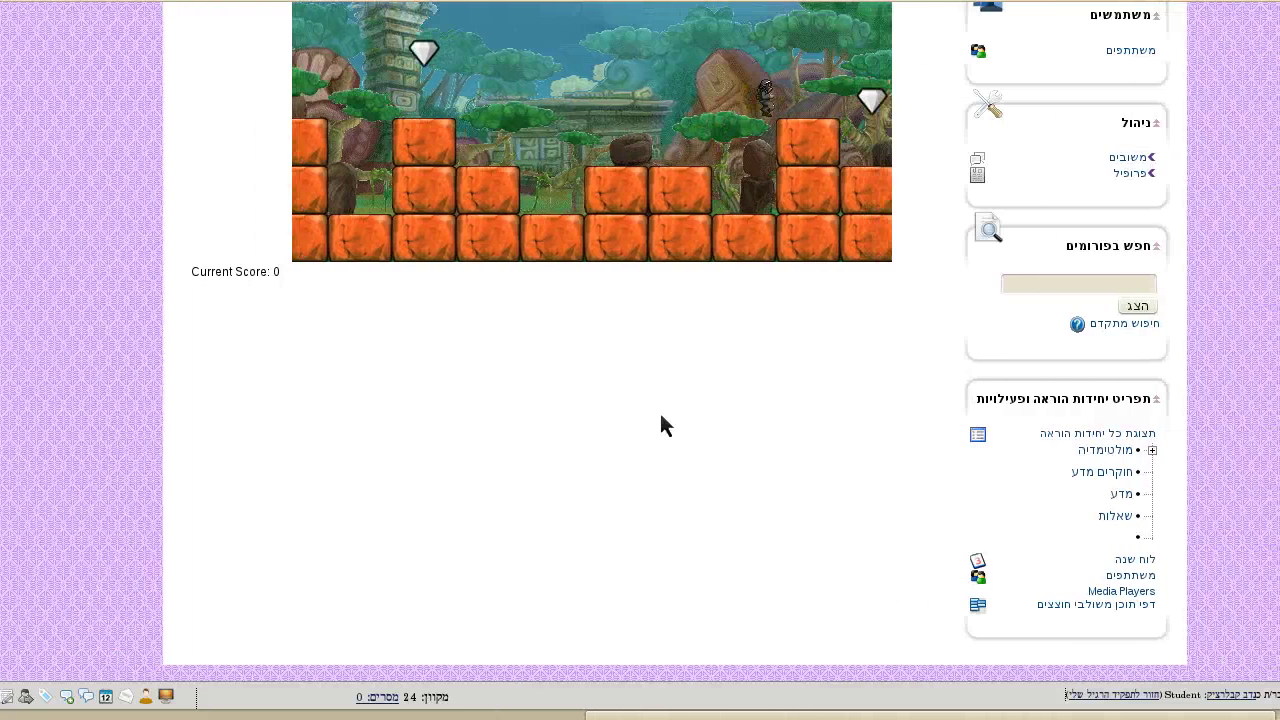
key(Up)
key(Right)
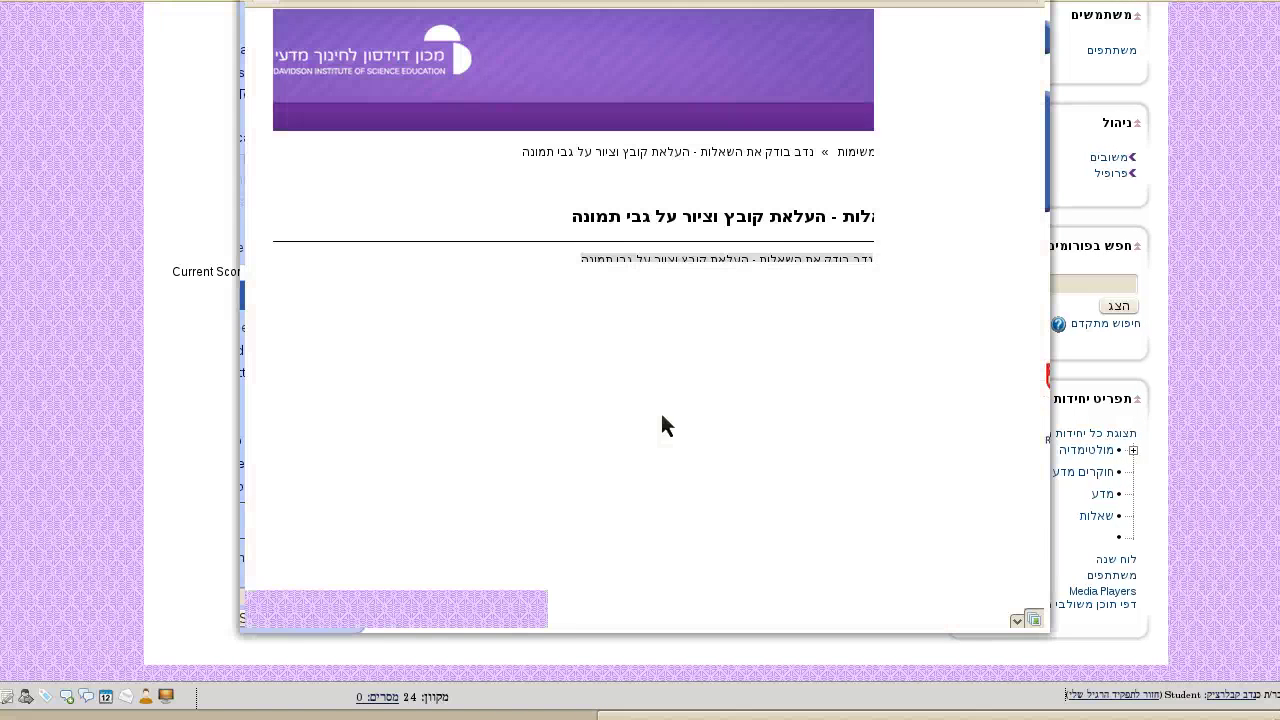
- Review the quiz's previous-attempts summary, then close the quiz window
click(674, 391)
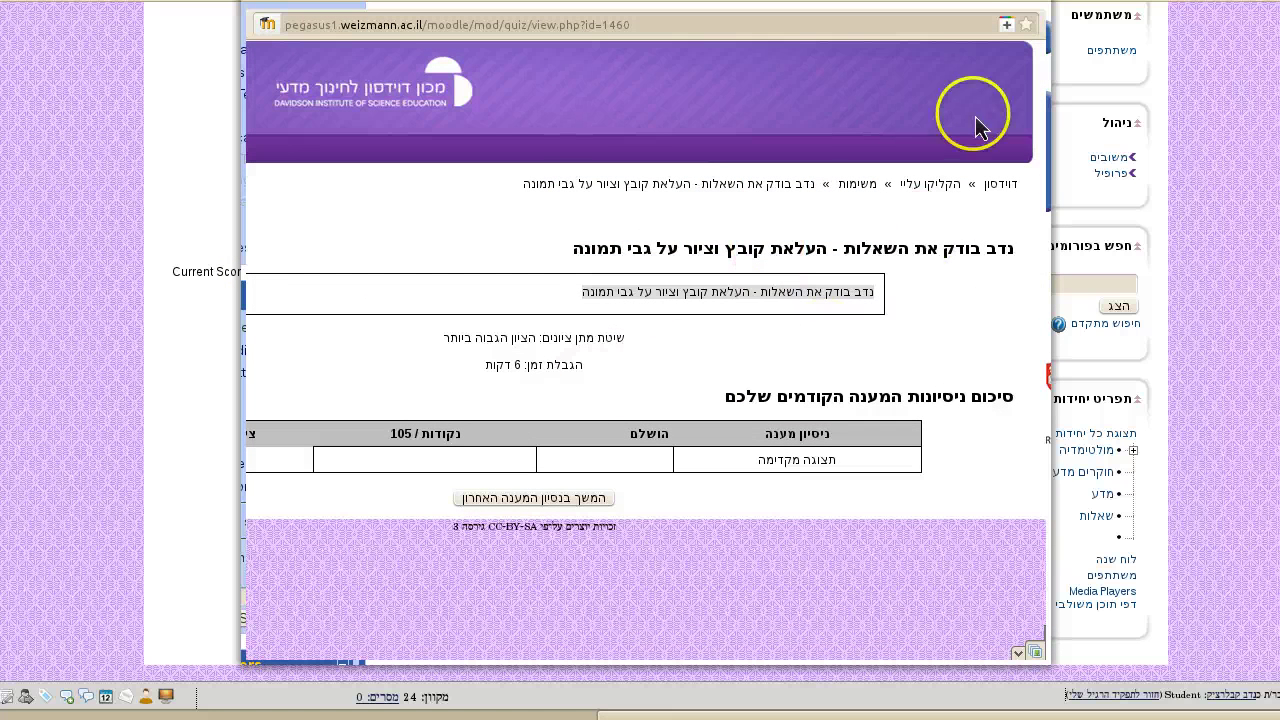
click(1035, 8)
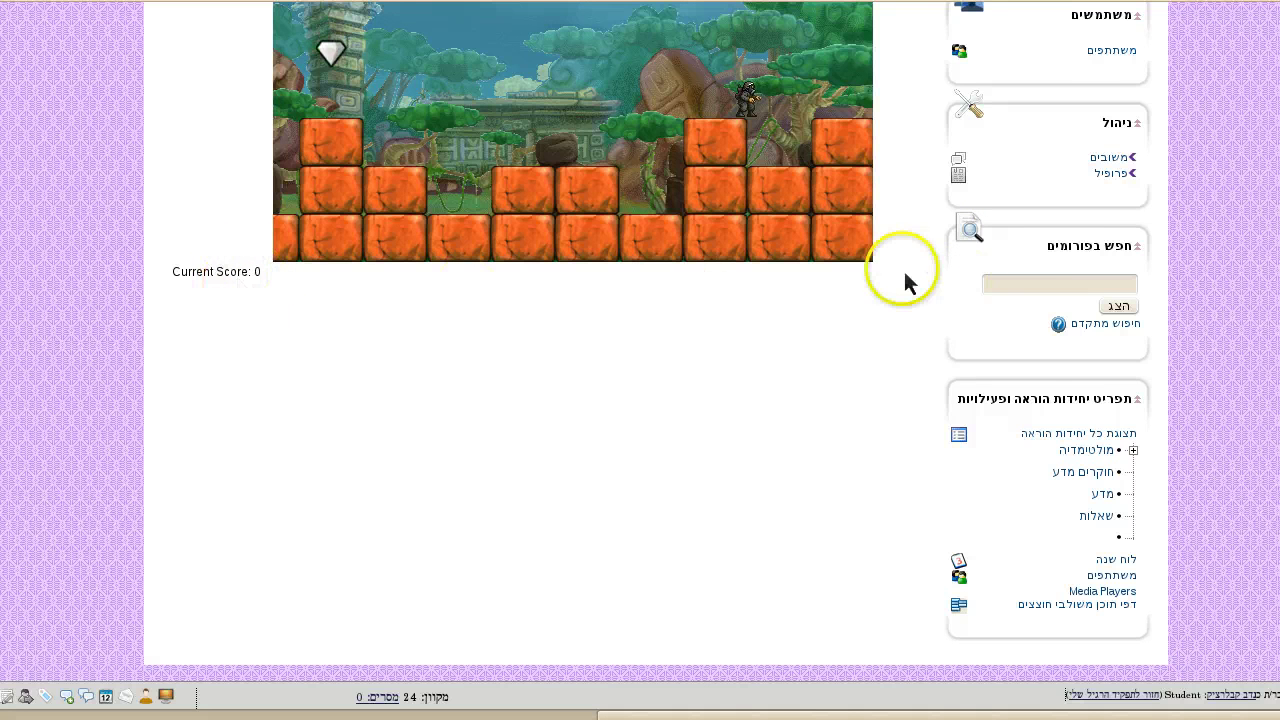
scroll(900, 270, up, 2)
scroll(895, 270, up, 2)
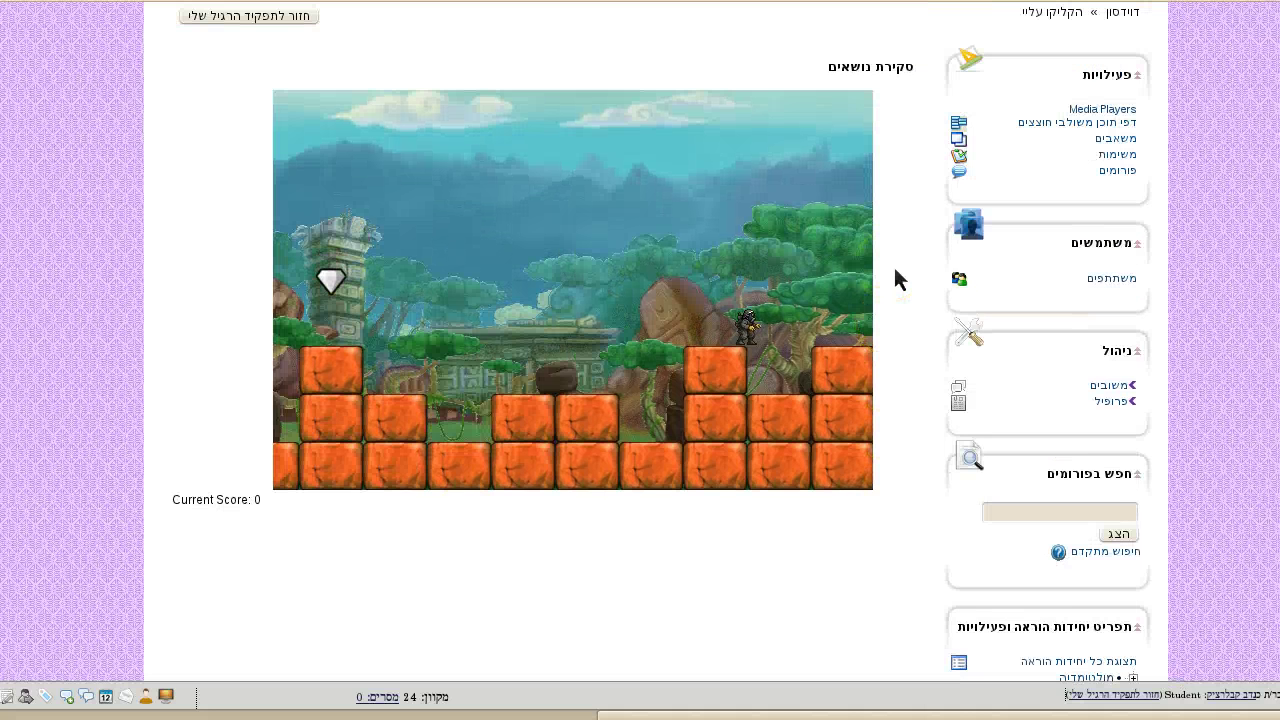
scroll(895, 270, right, 1)
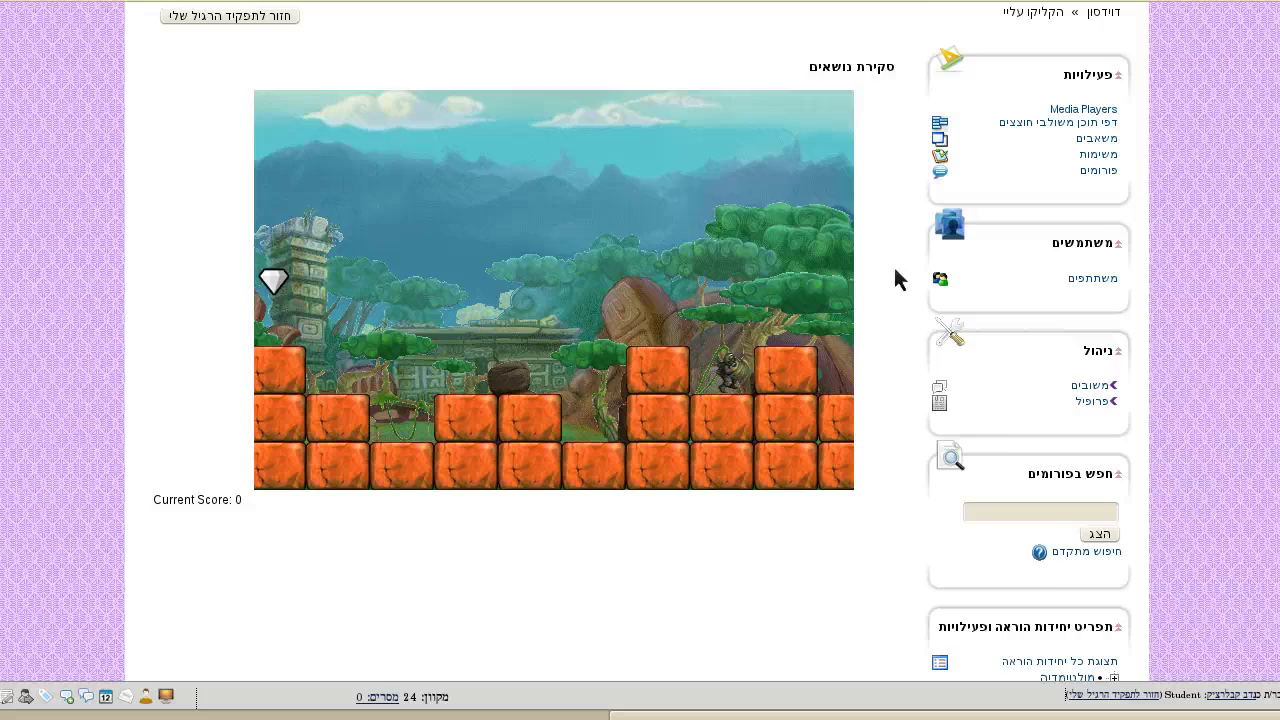
scroll(895, 270, down, 4)
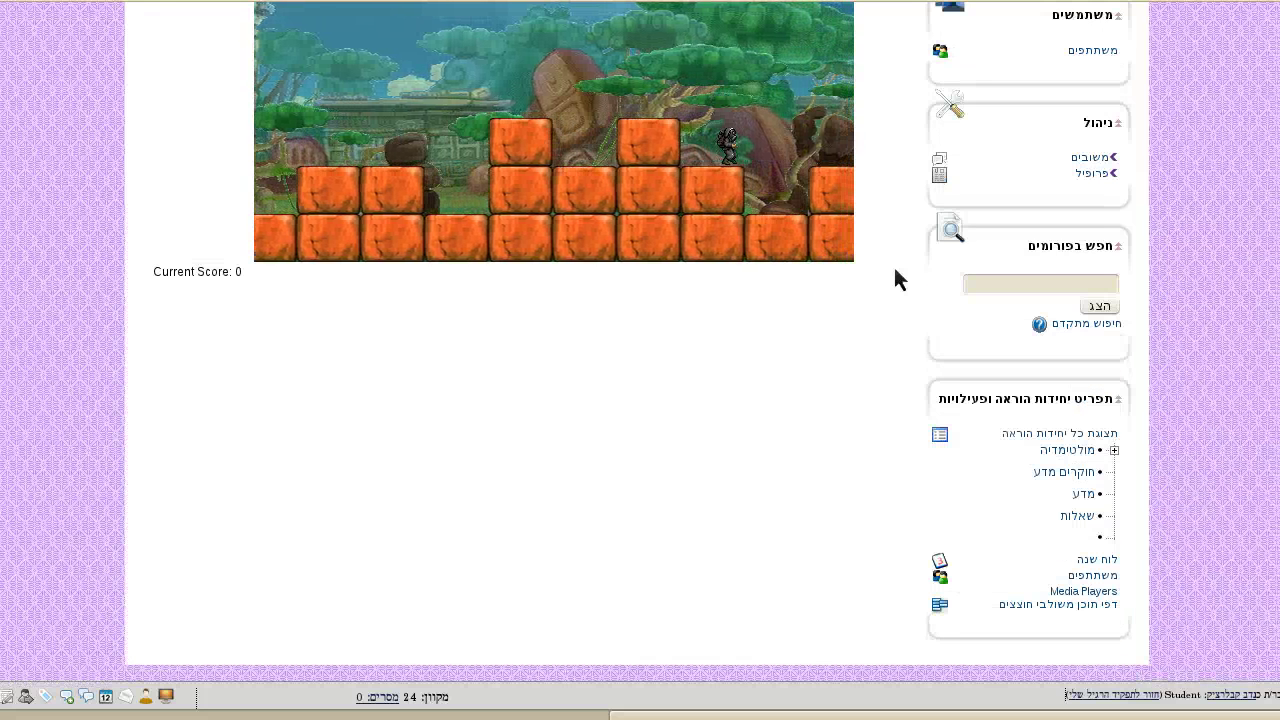
scroll(921, 243, up, 3)
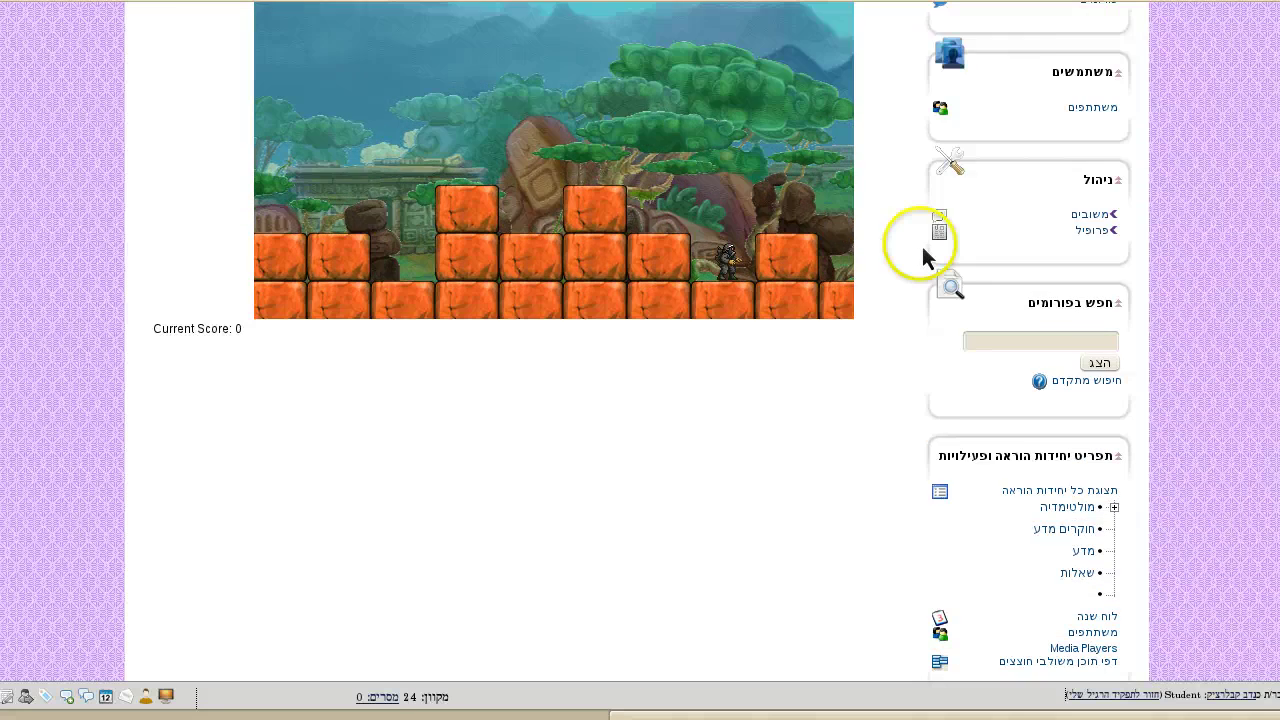
scroll(900, 270, up, 1)
scroll(897, 272, up, 2)
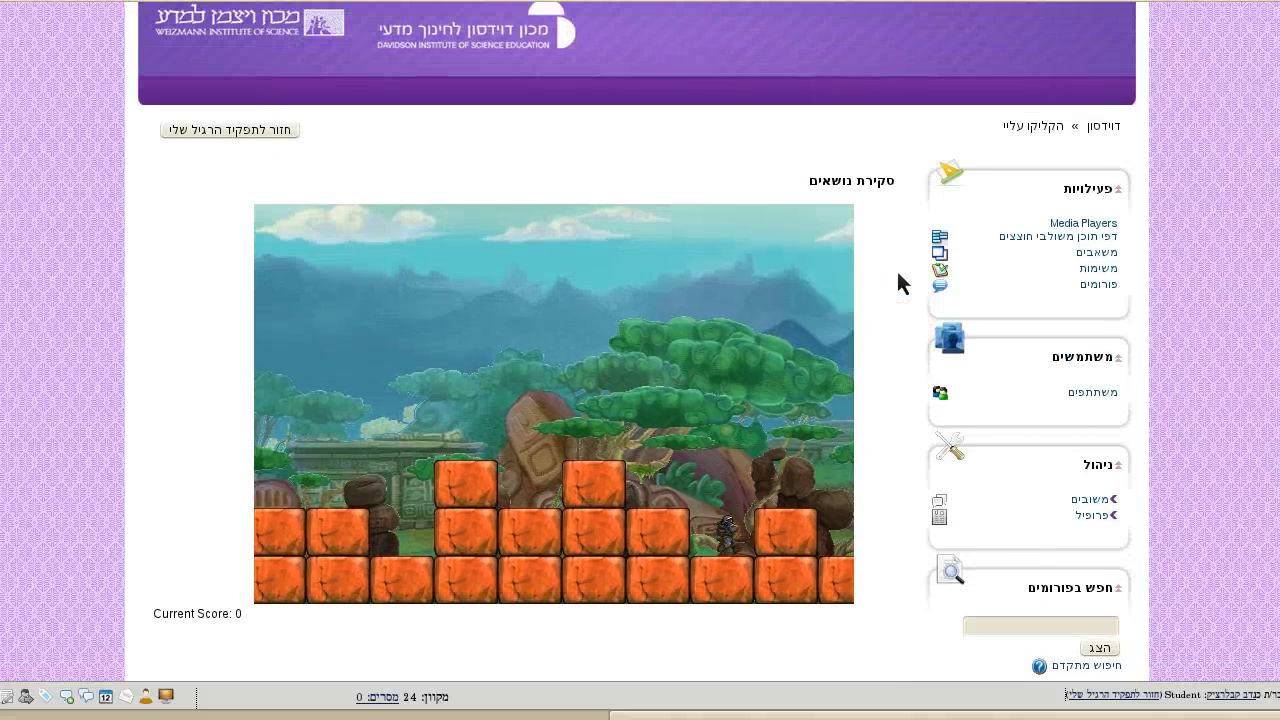
scroll(898, 274, down, 6)
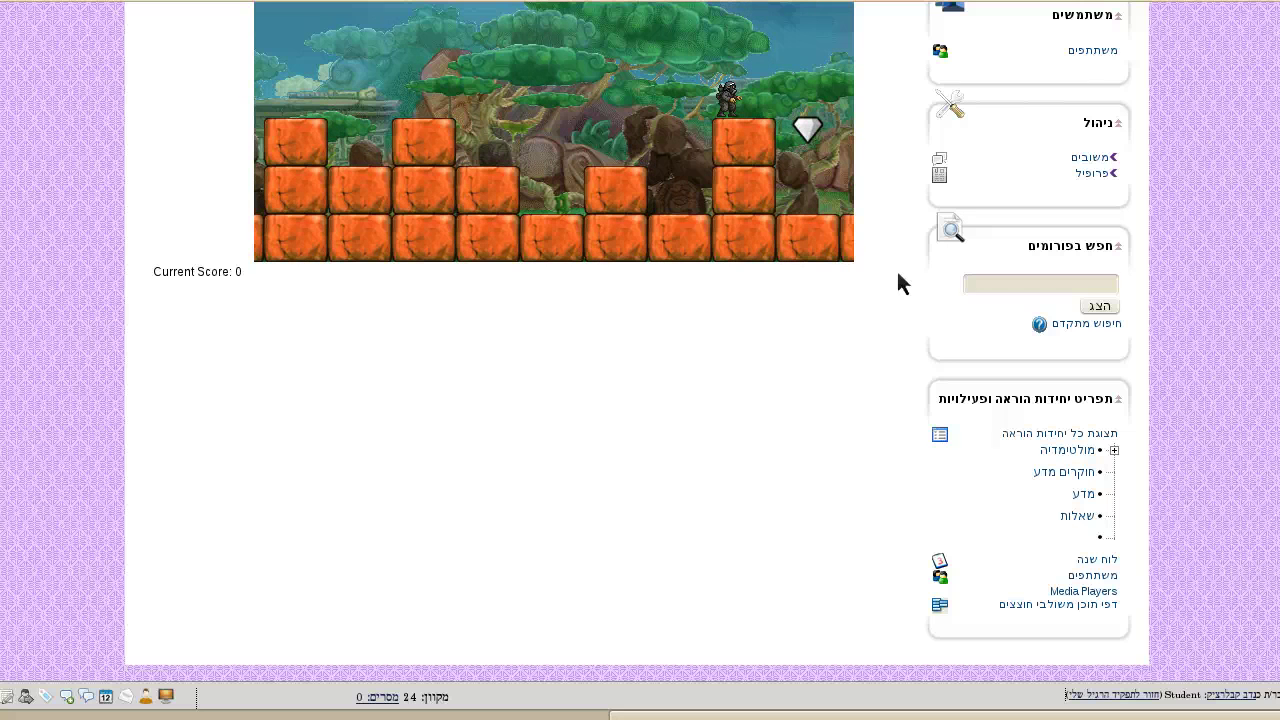
scroll(886, 272, up, 4)
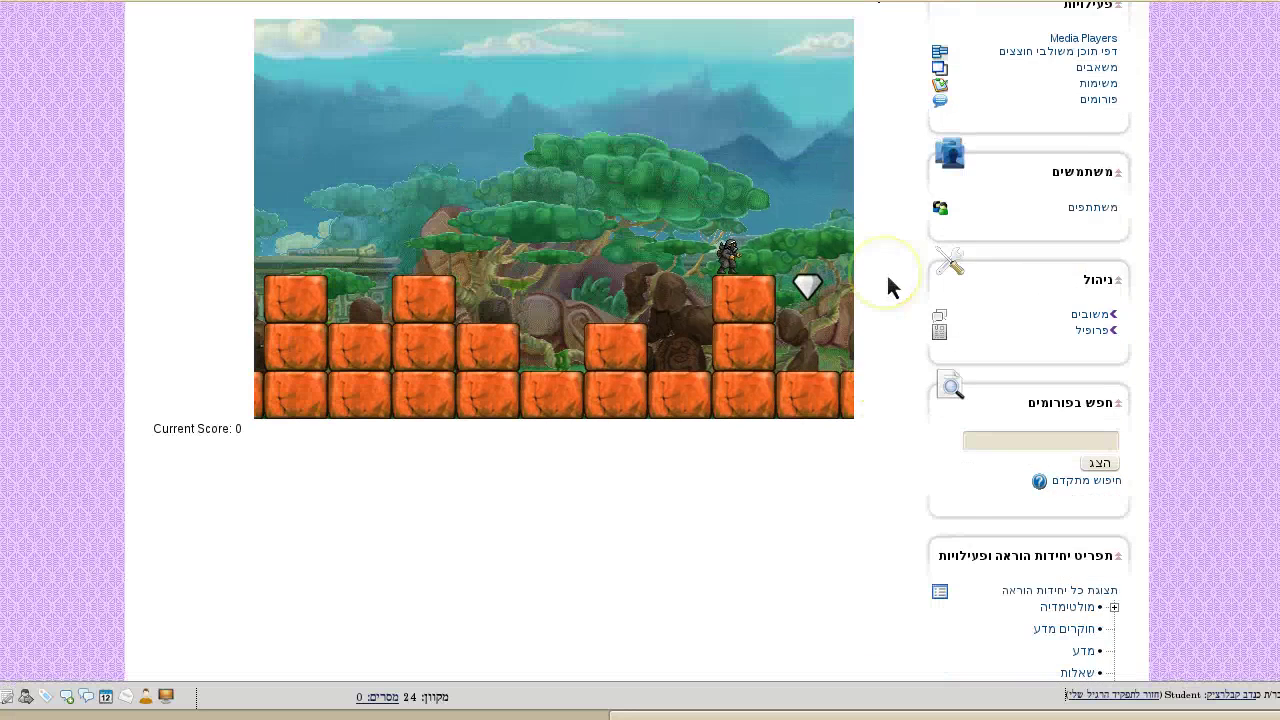
scroll(888, 280, up, 1)
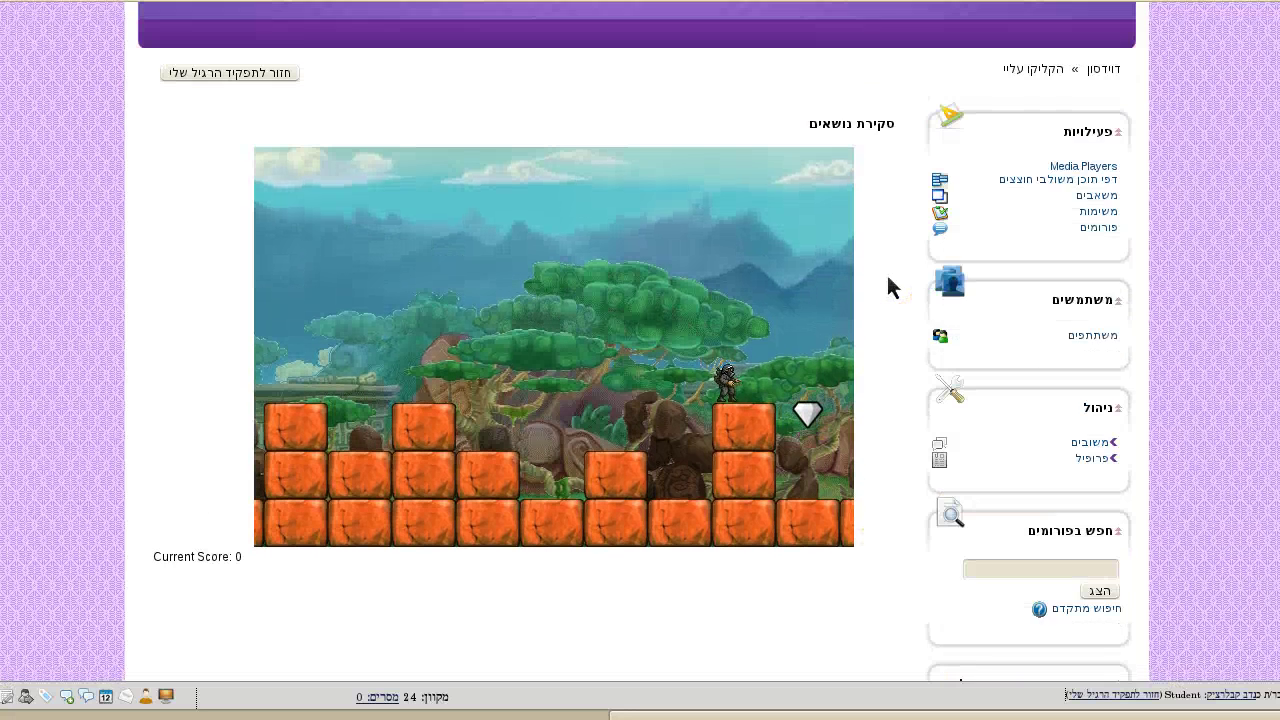
click(887, 277)
click(896, 299)
drag(894, 298, 875, 266)
click(886, 235)
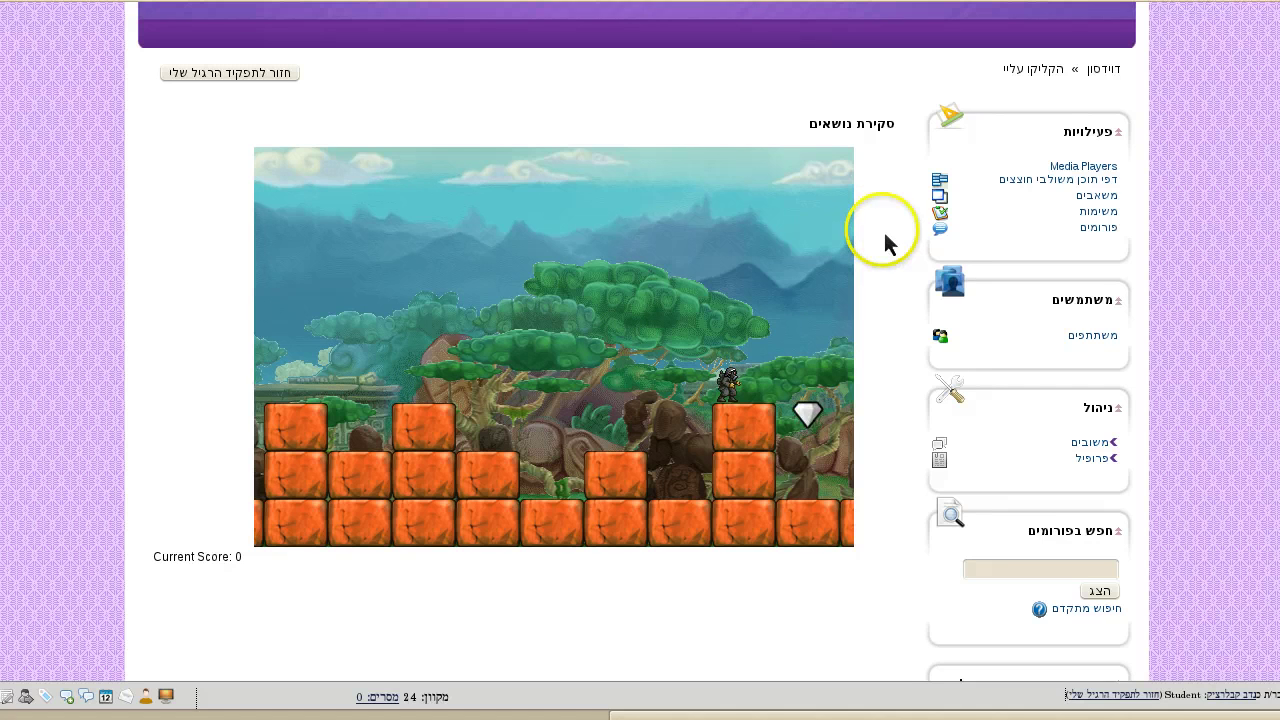